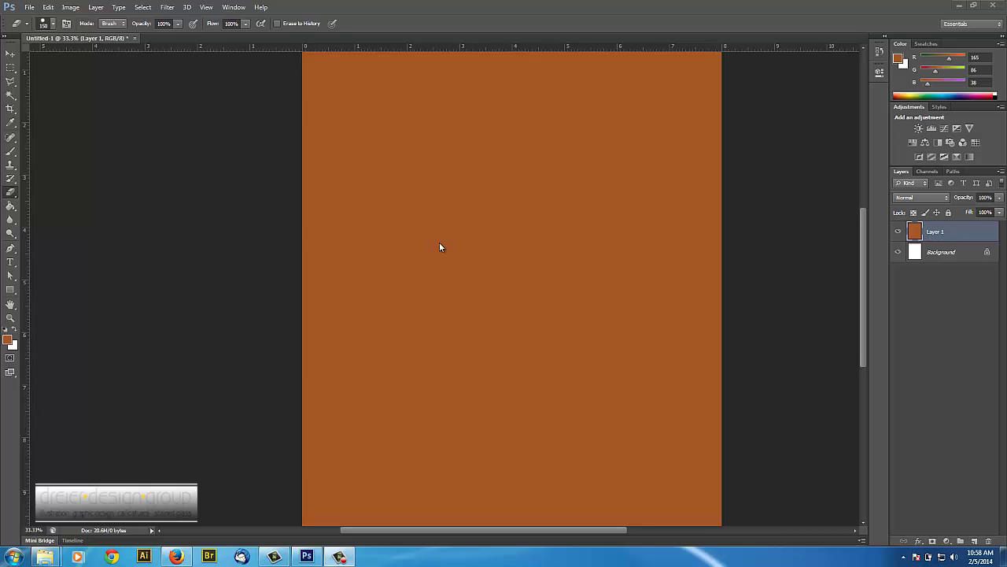
Place the EMS image from the Challenge_2_Images folder into the document.
click(30, 9)
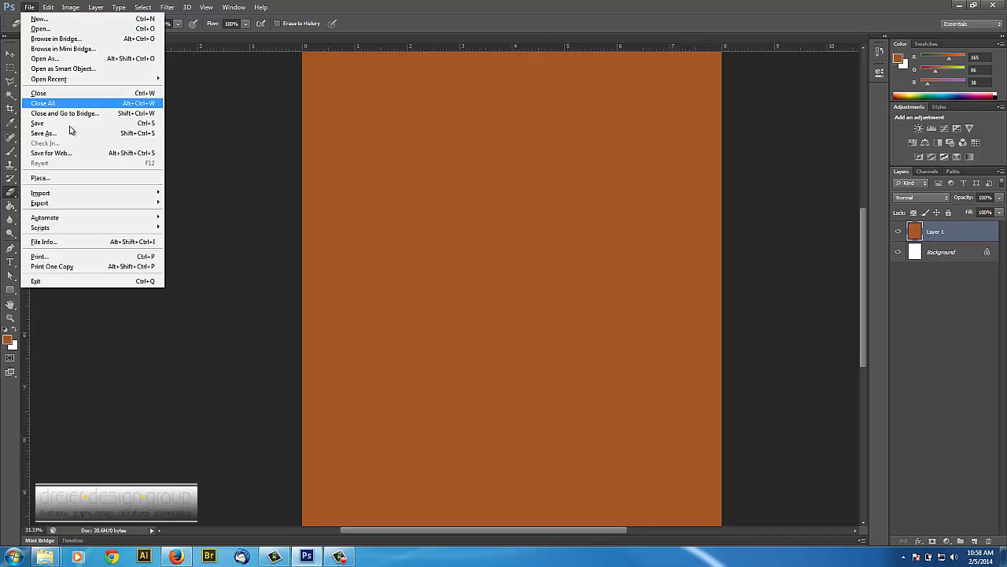
click(63, 178)
click(269, 167)
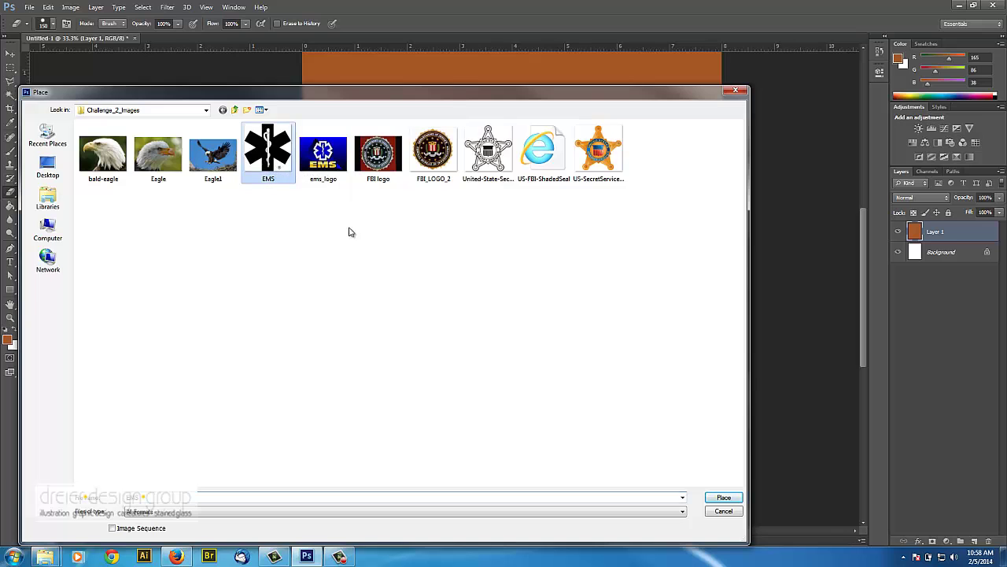
click(723, 498)
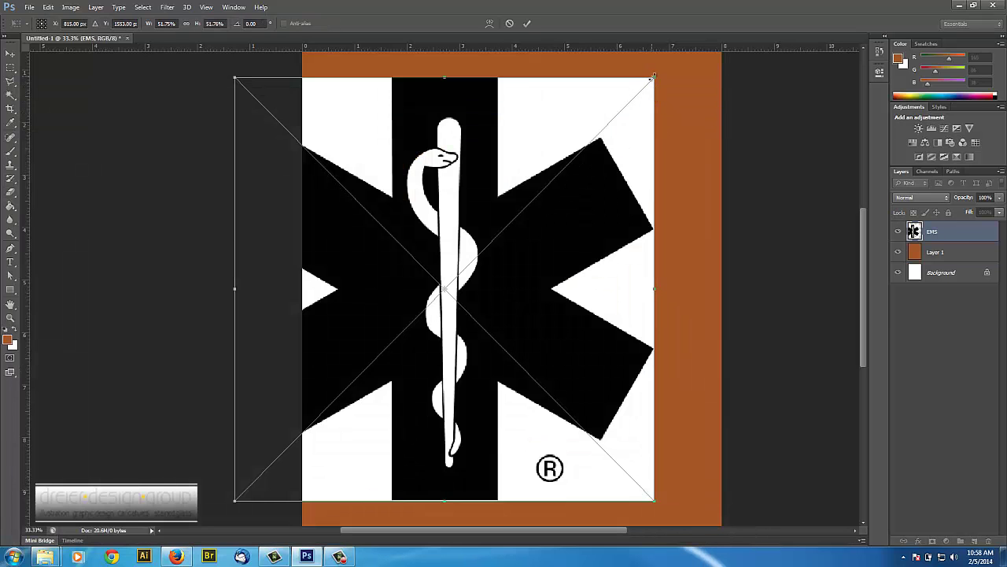
Scale the placed EMS image down, reposition it over the orange area, and commit the placement.
drag(653, 76, 569, 165)
drag(461, 223, 569, 187)
click(527, 23)
Rasterize the EMS smart object layer.
key(e)
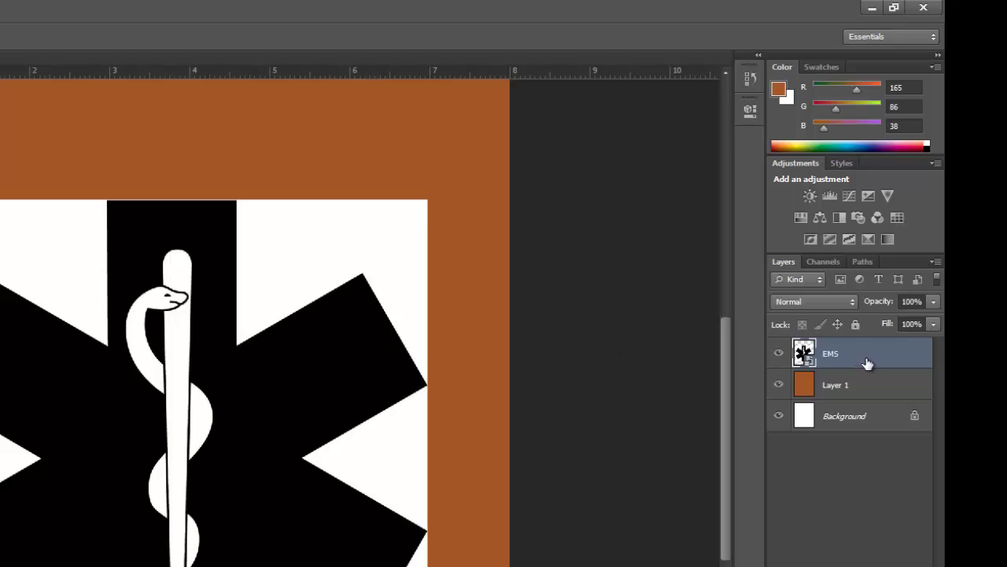
right_click(866, 359)
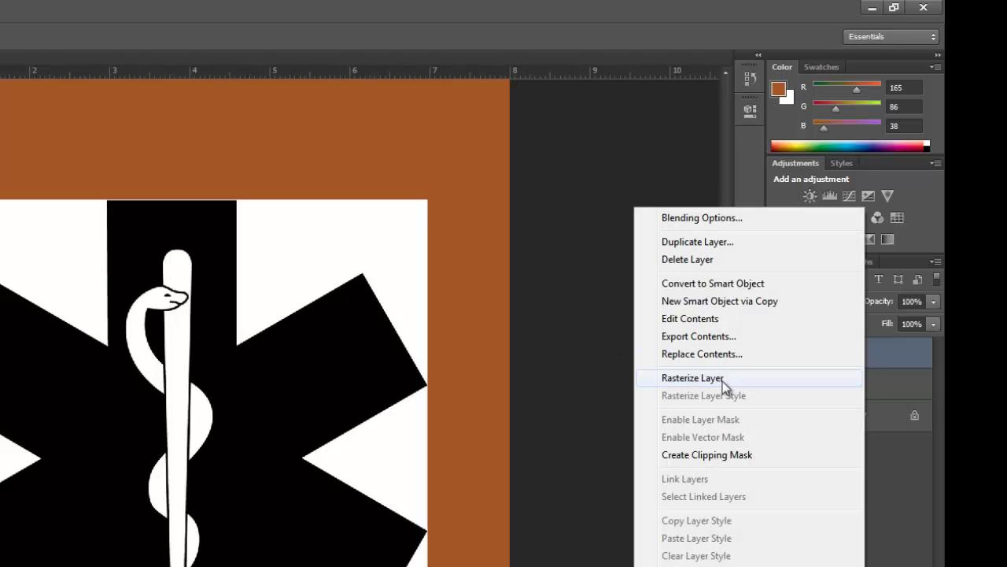
click(721, 378)
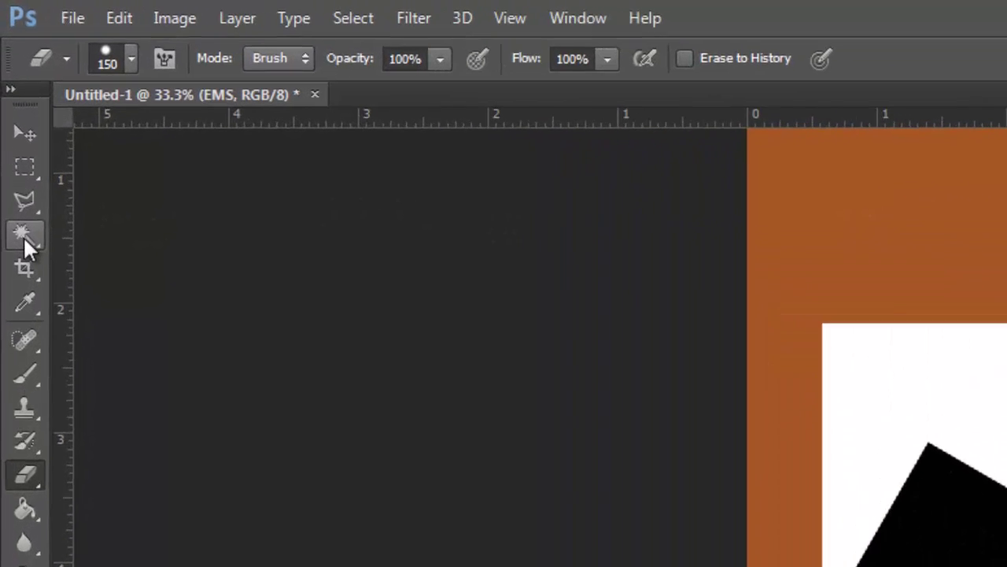
Choose the Magic Wand tool and set its tolerance to 32.
click(10, 97)
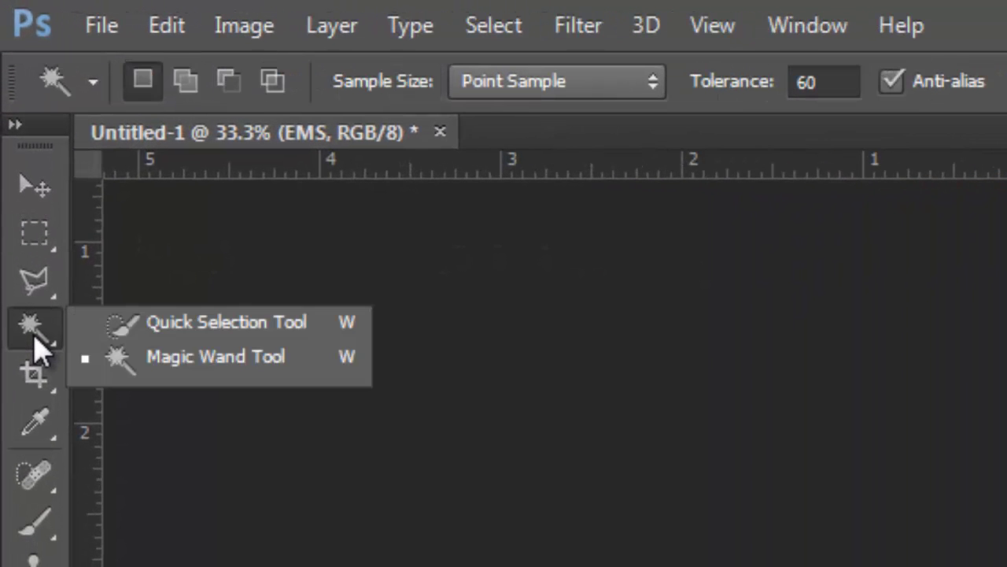
click(209, 358)
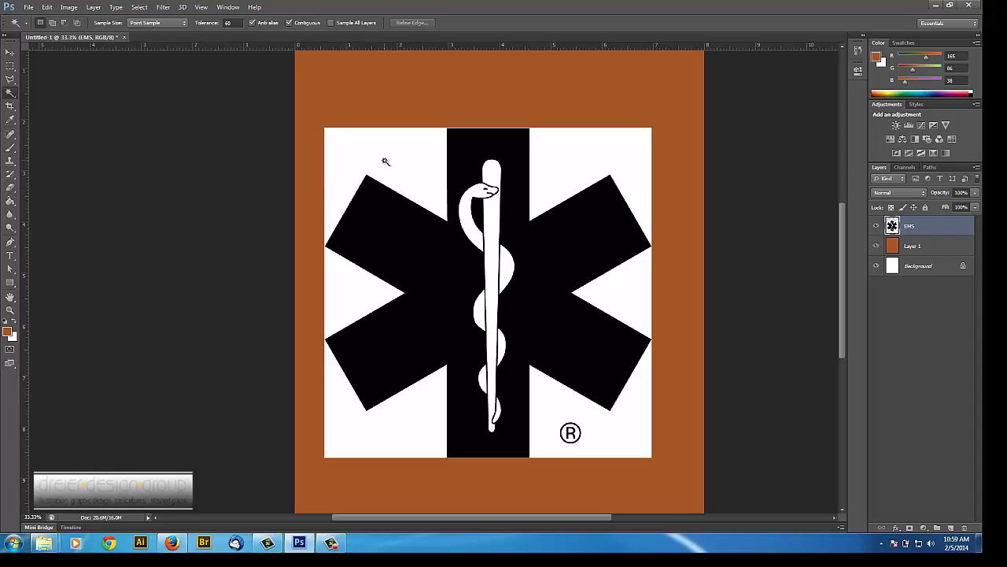
click(224, 23)
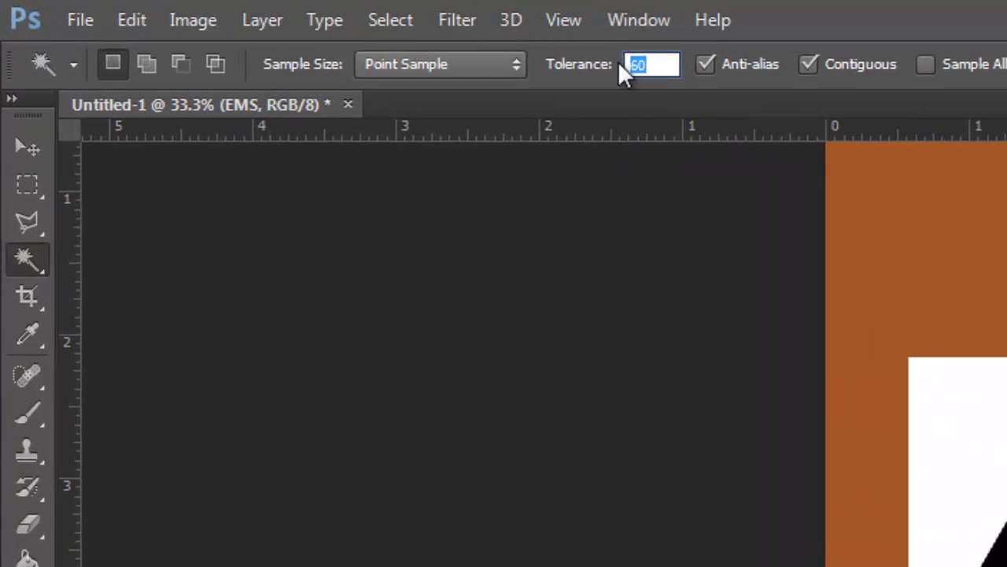
text(32)
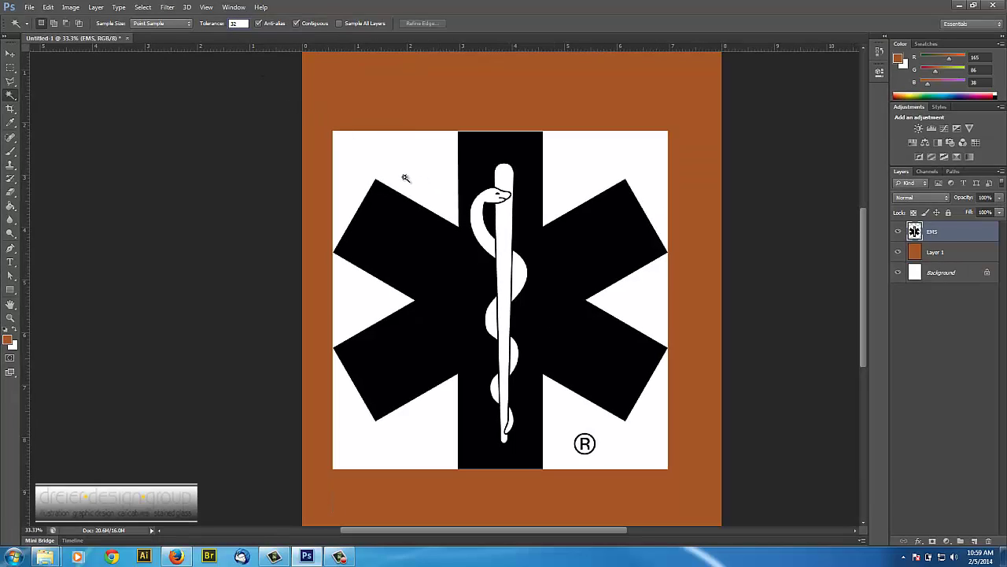
Select and delete the white background around the star with the Magic Wand, and undo the deletion.
click(410, 167)
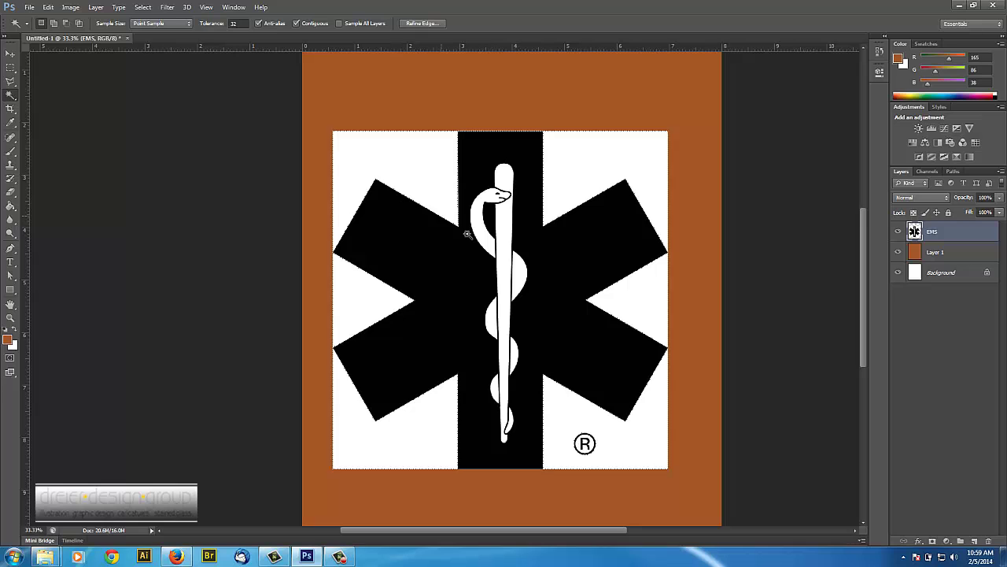
key(Delete)
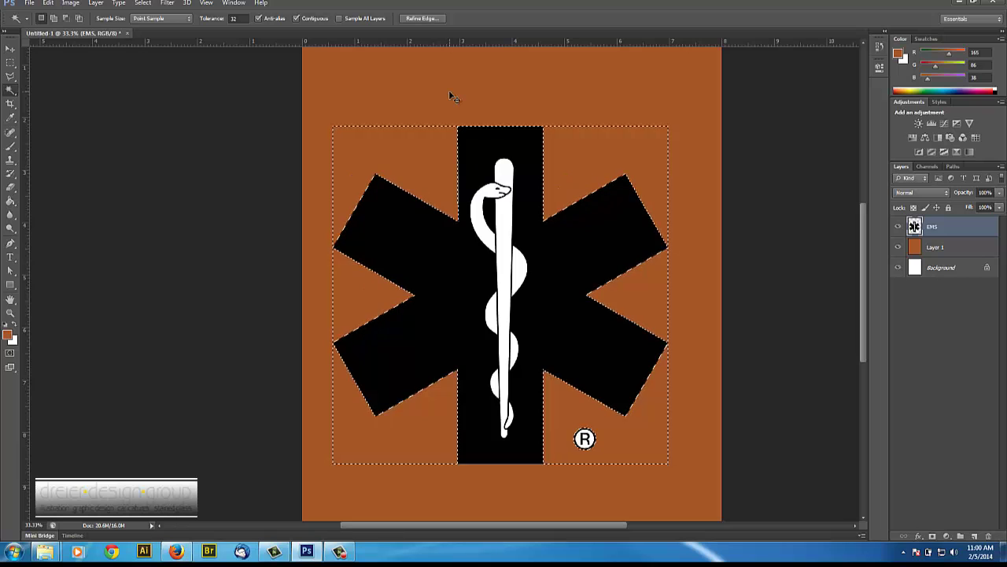
key(ctrl+z)
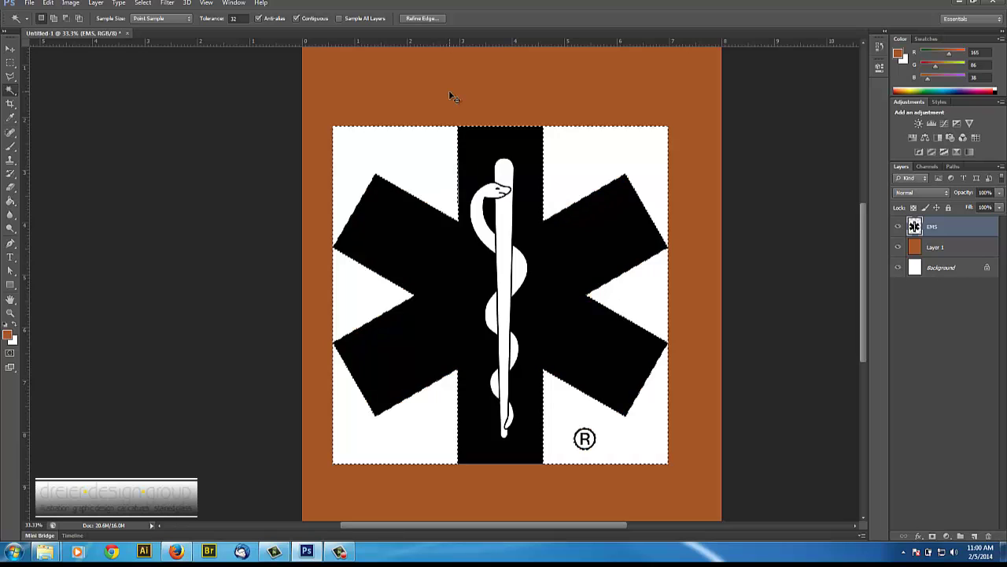
Turn off Contiguous, select every white area of the EMS layer, delete them, and undo the deletion.
click(297, 18)
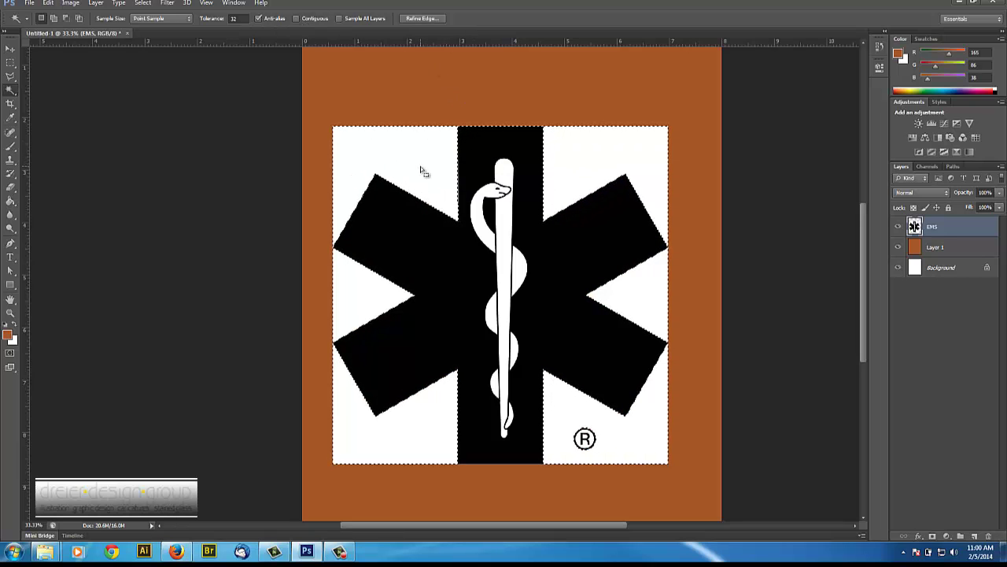
key(ctrl+d)
click(421, 170)
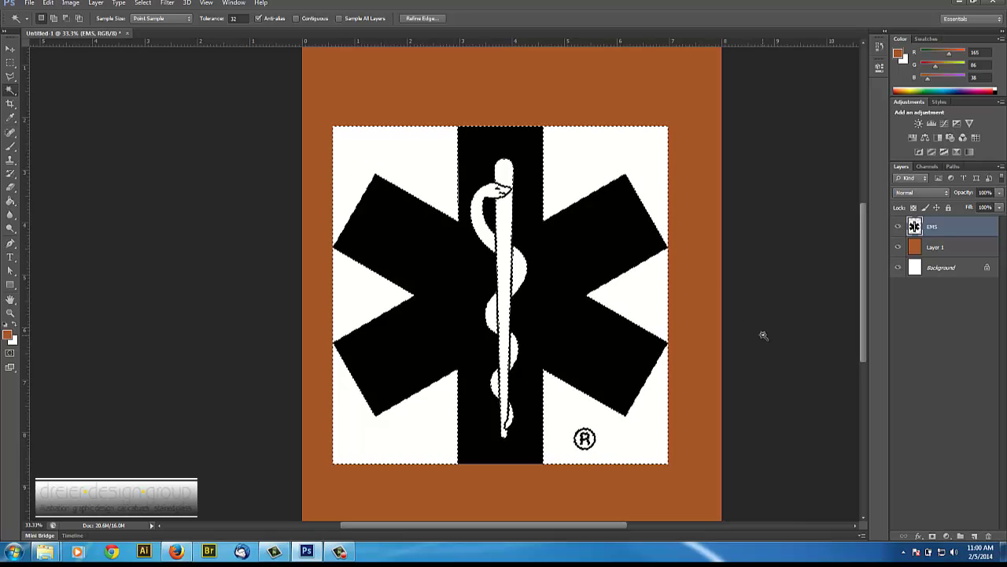
key(alt+BackSpace)
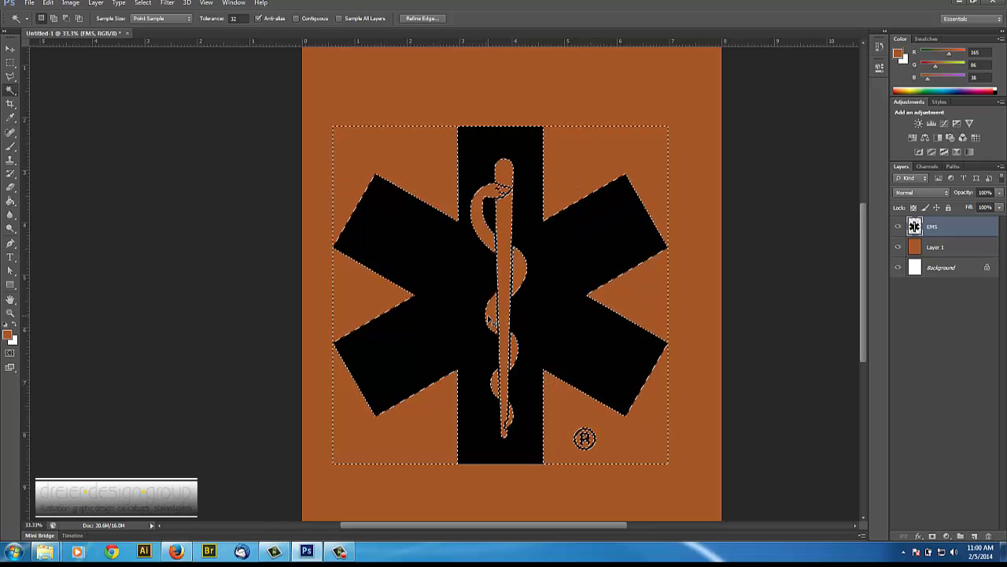
key(ctrl+z)
Clear the selection, select only the connected white background around the star, and delete it.
key(ctrl+d)
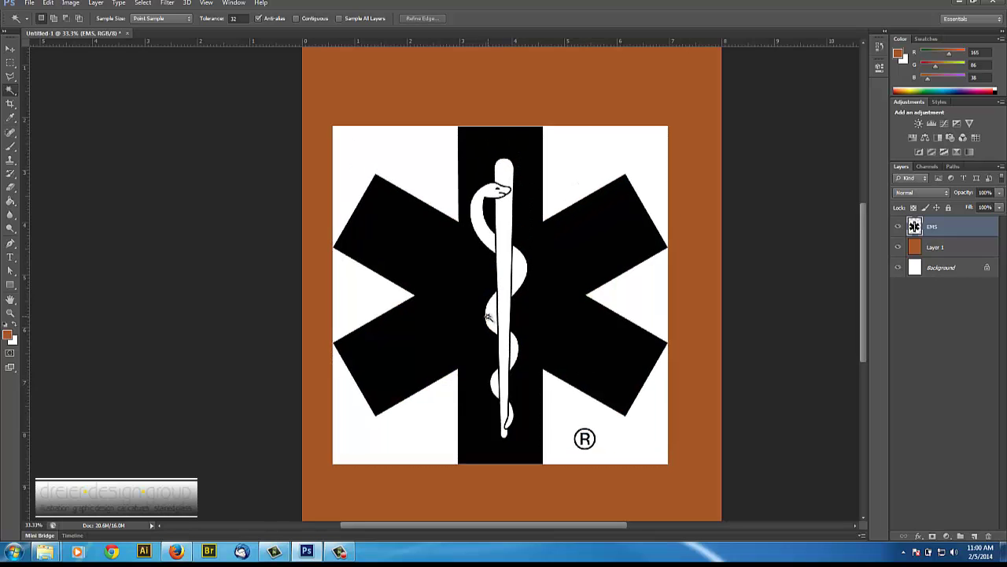
click(437, 183)
key(Delete)
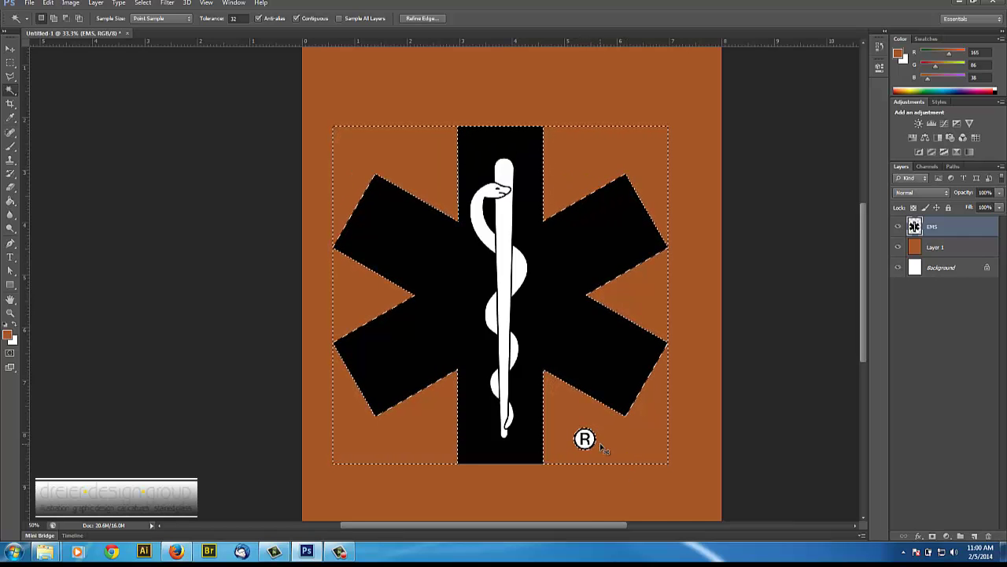
Delete the white areas inside the registered trademark symbol and clear the selection.
key(ctrl+plus)
key(ctrl+plus)
key(ctrl+plus)
scroll(467, 90, down, 5)
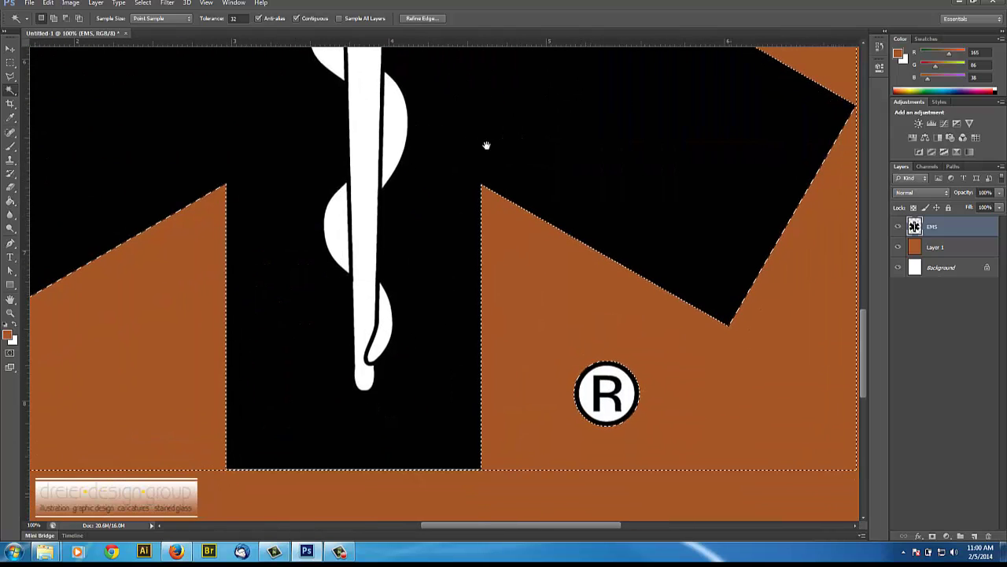
click(635, 403)
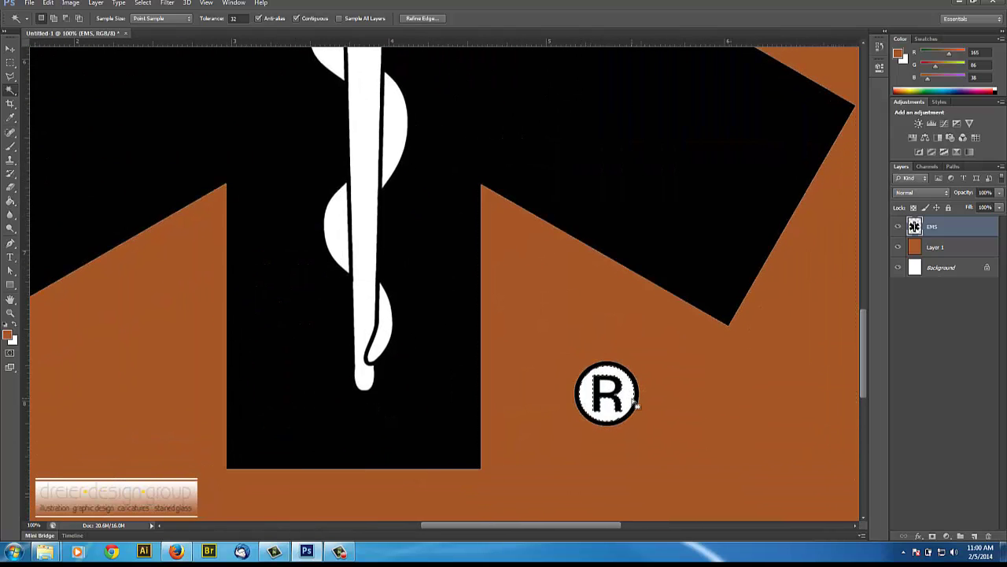
key(Delete)
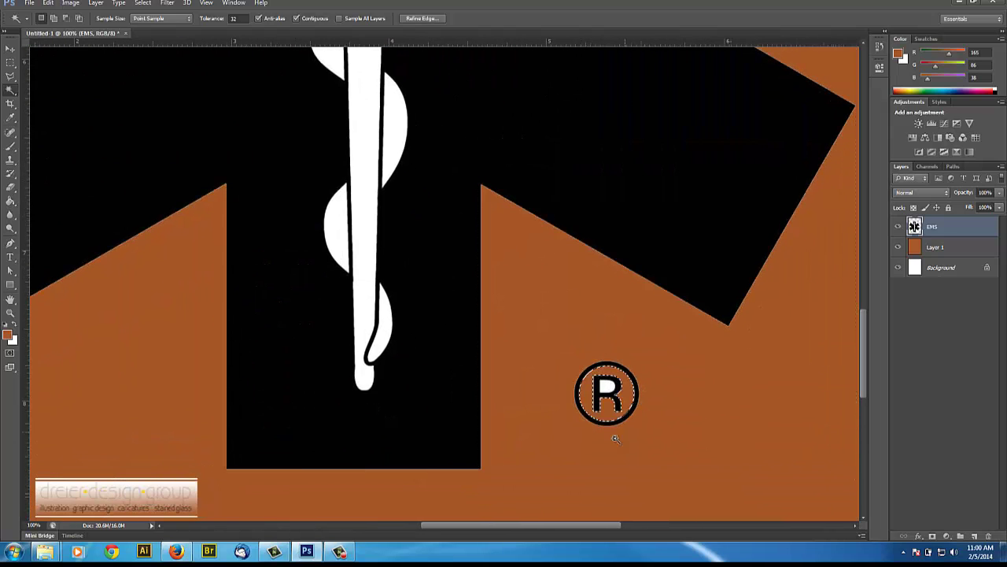
click(608, 389)
key(ctrl+d)
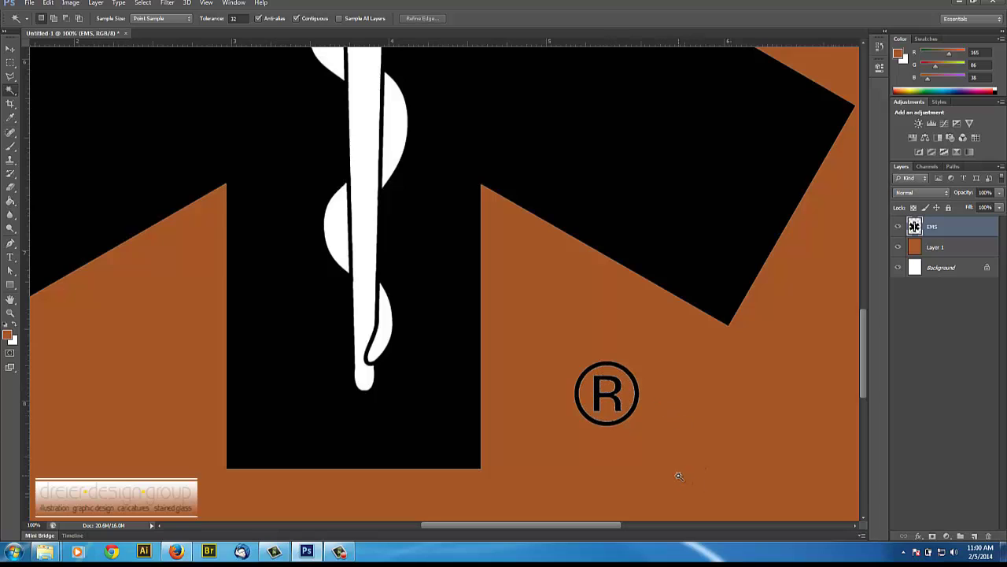
Undo the white-area deletions to restore the EMS image's white background, and clear the selection.
key(ctrl+minus)
key(ctrl+minus)
key(ctrl+minus)
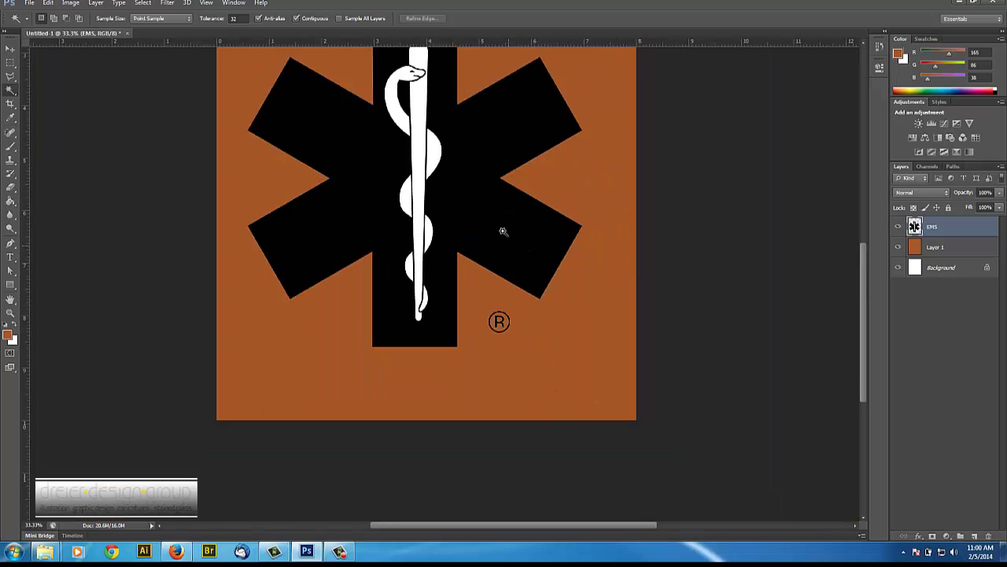
drag(485, 159, 561, 265)
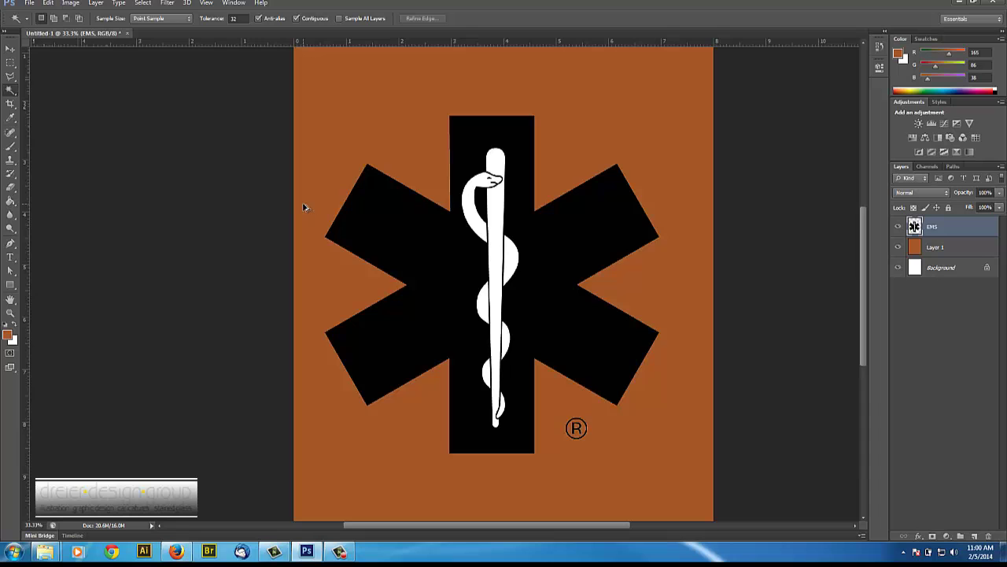
key(ctrl+shift+d)
key(ctrl+shift+i)
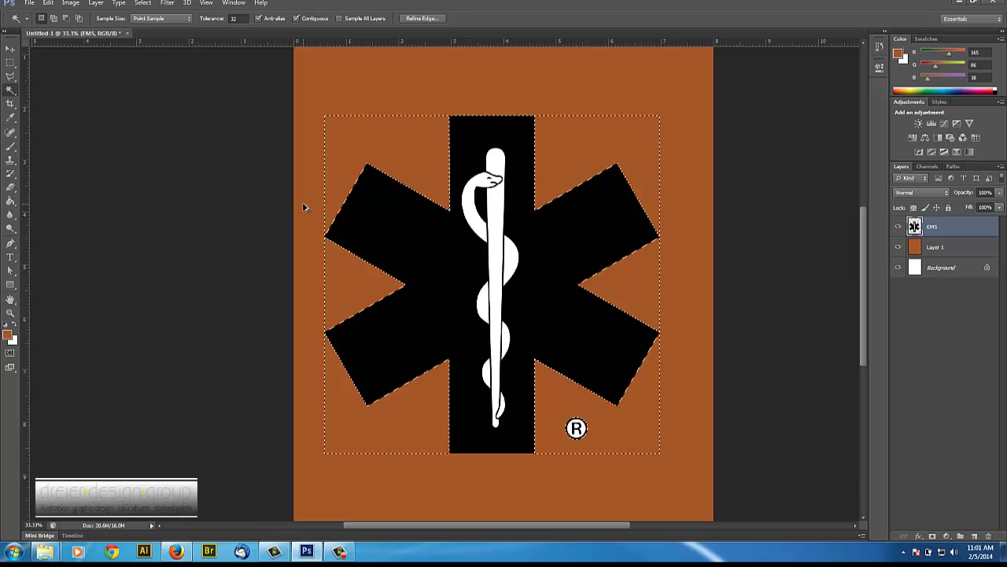
key(ctrl+BackSpace)
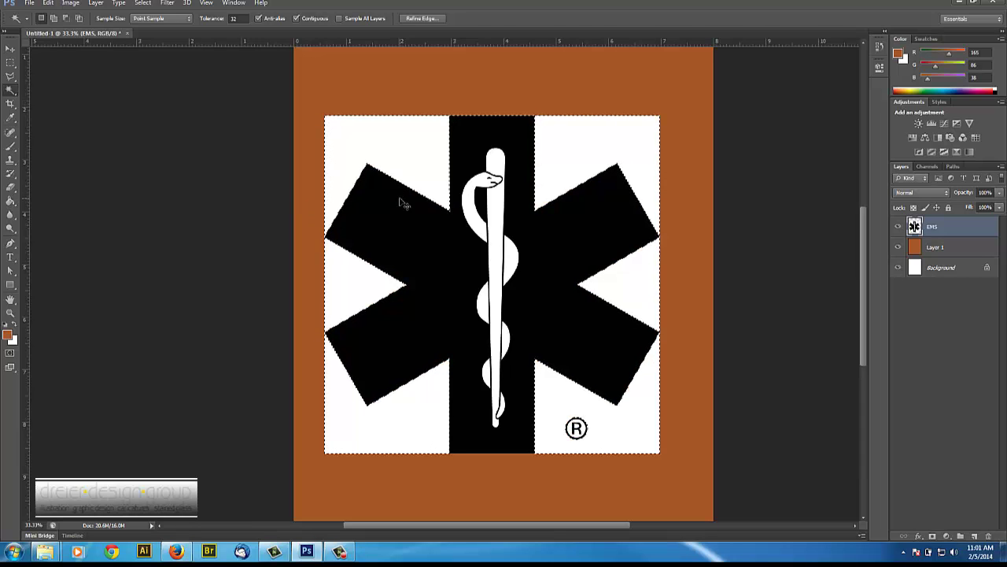
key(ctrl+d)
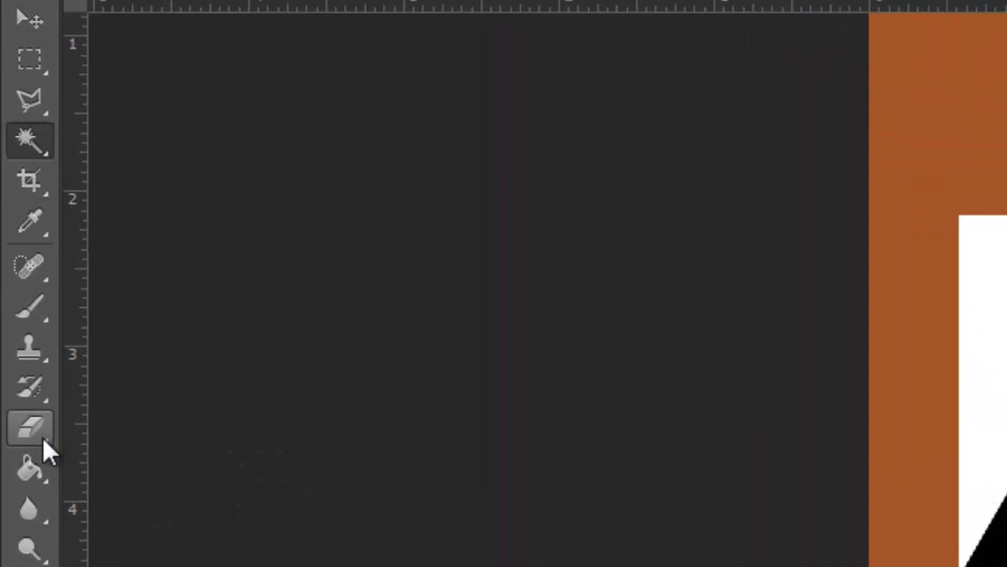
Erase the connected white background around the star with the Magic Eraser tool.
click(42, 438)
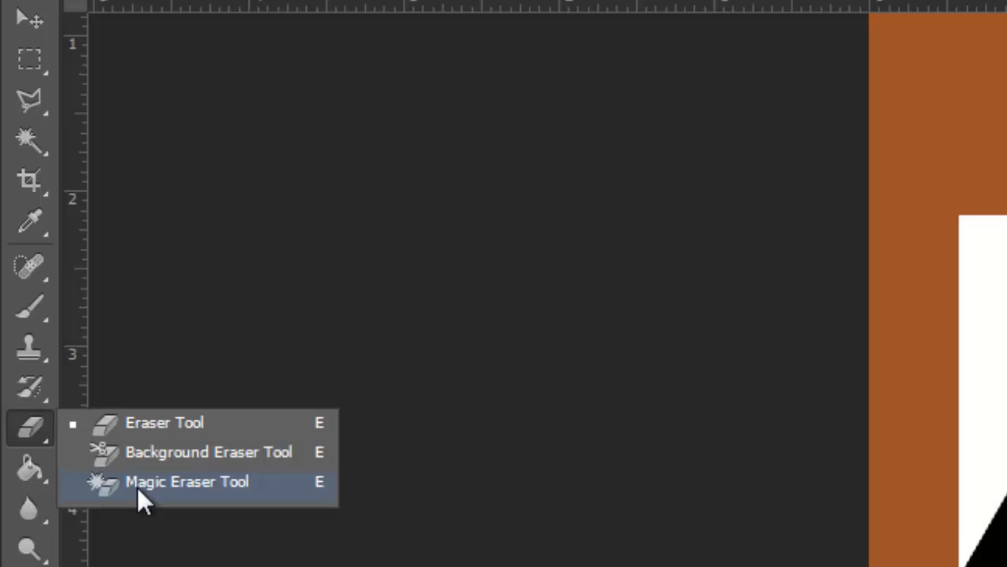
click(138, 488)
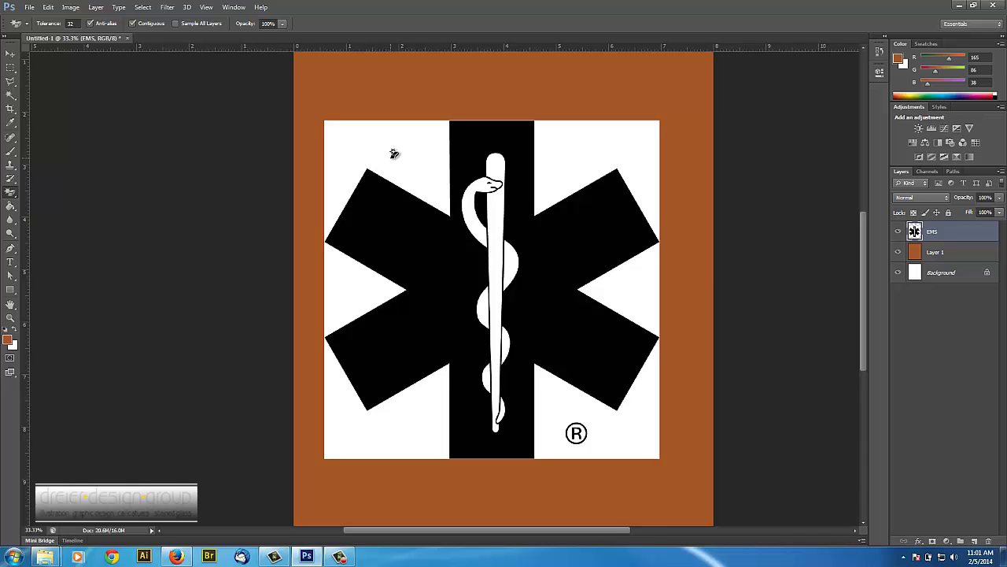
click(392, 163)
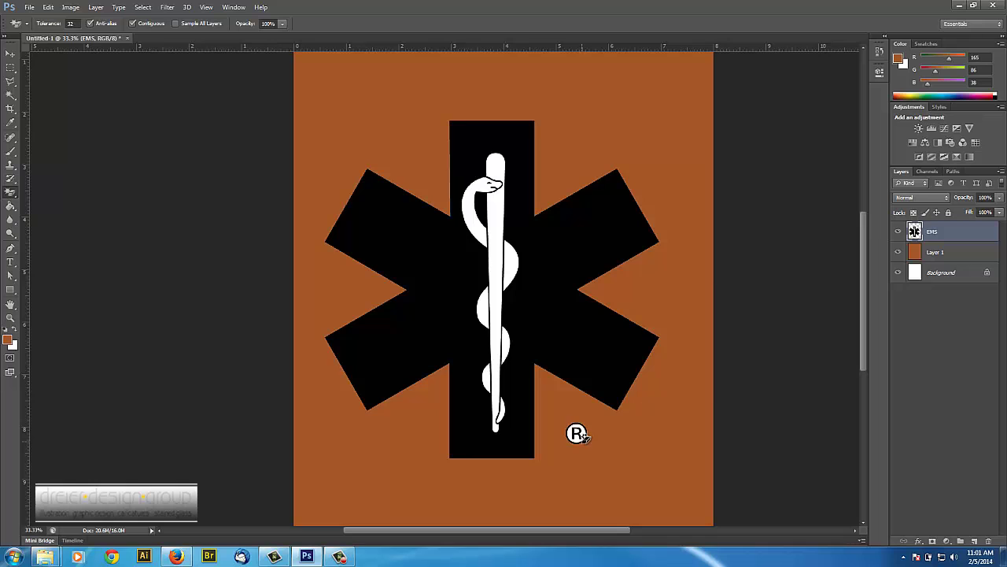
Erase the white areas inside the registered trademark symbol with the Magic Eraser.
key(ctrl+plus)
drag(638, 407, 550, 333)
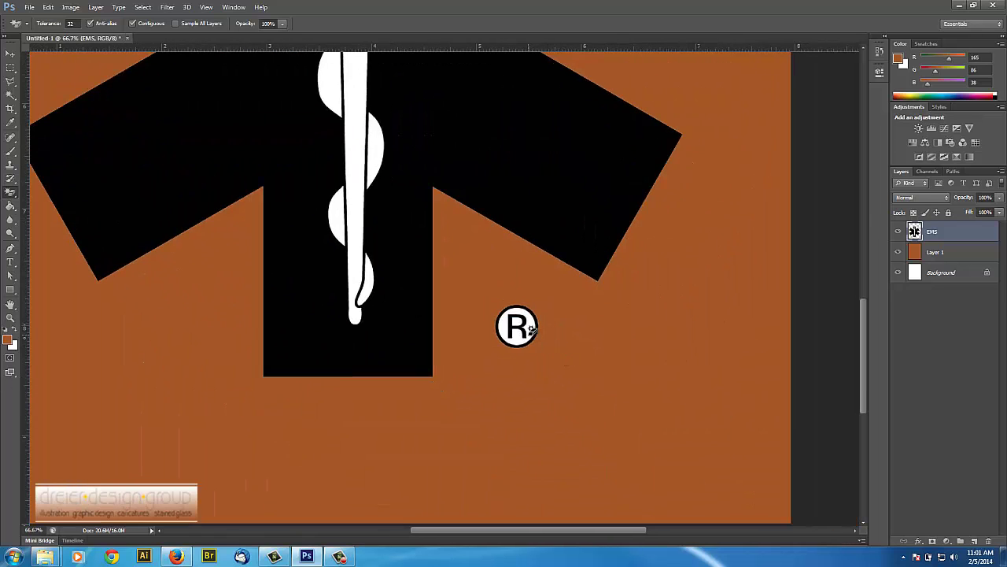
click(524, 337)
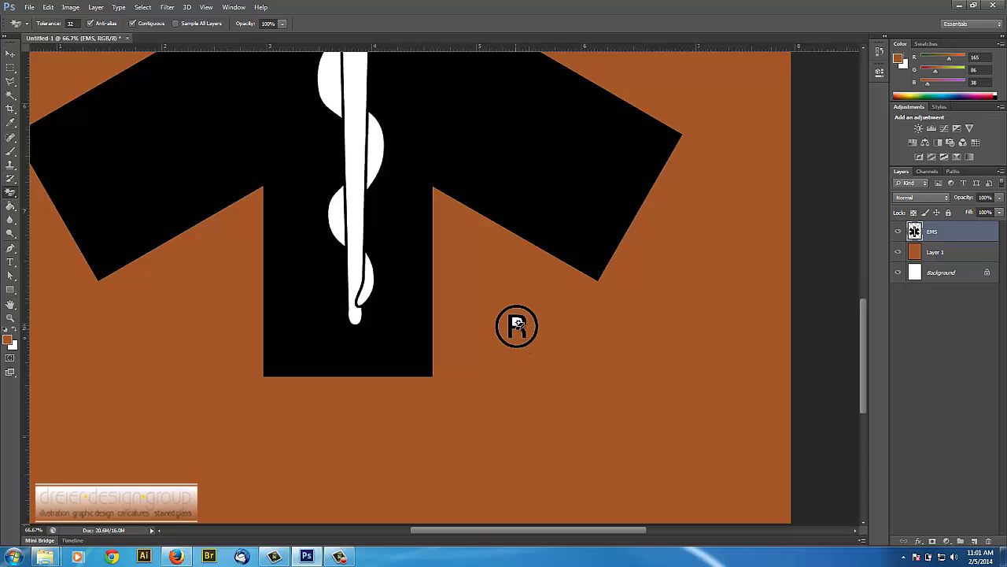
scroll(517, 325, up, 3)
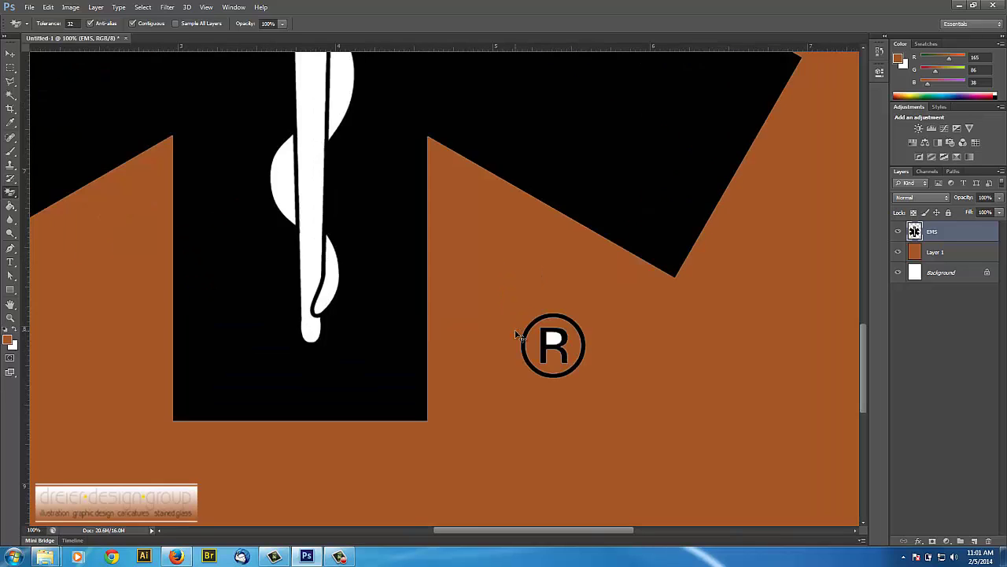
drag(698, 389, 506, 255)
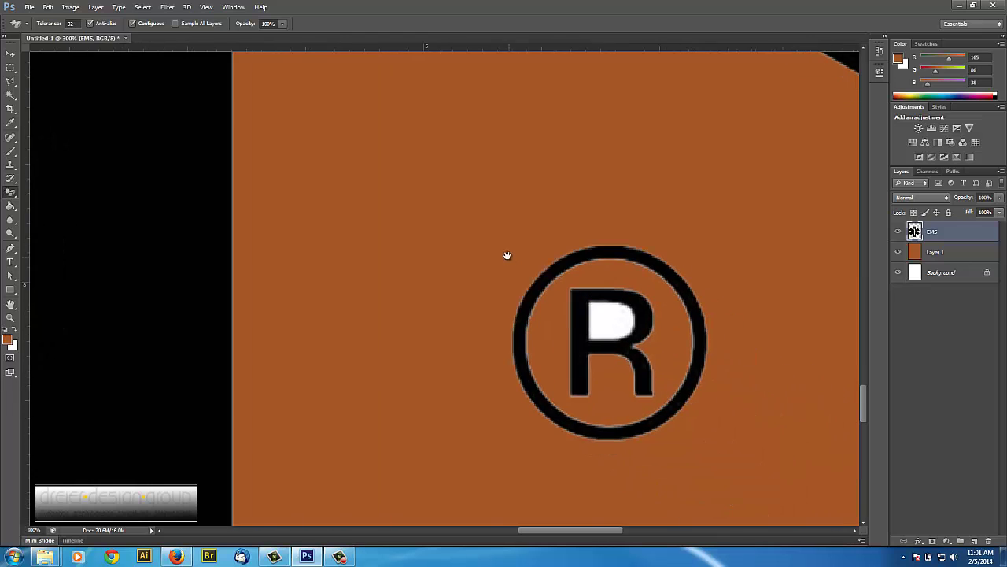